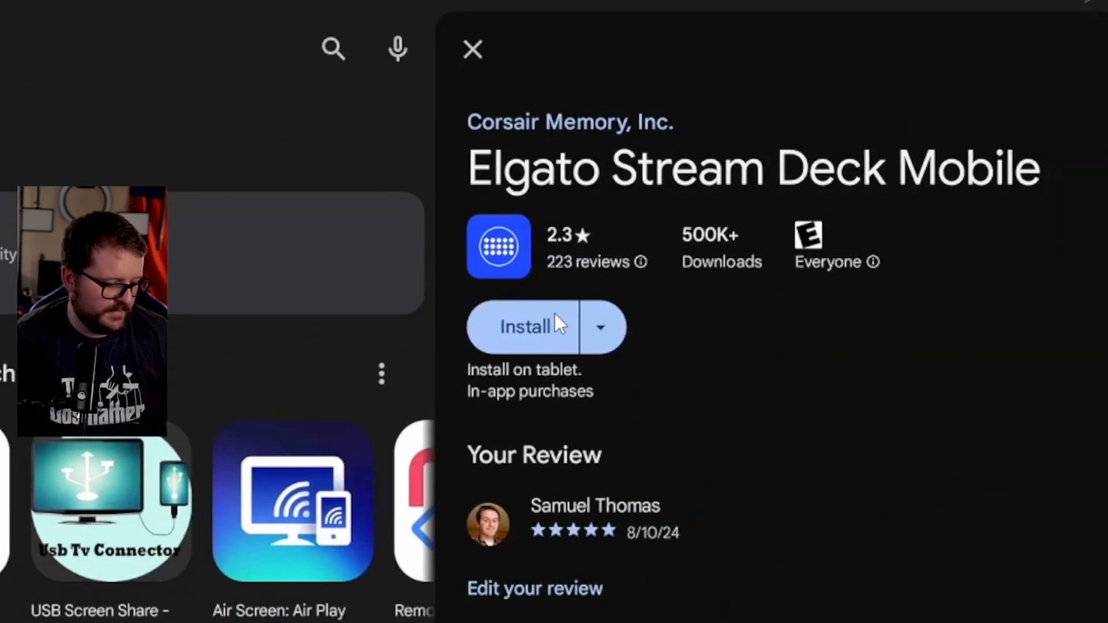
- Review the Install device list for Elgato Stream Deck Mobile, then dismiss it
left_click(555, 314)
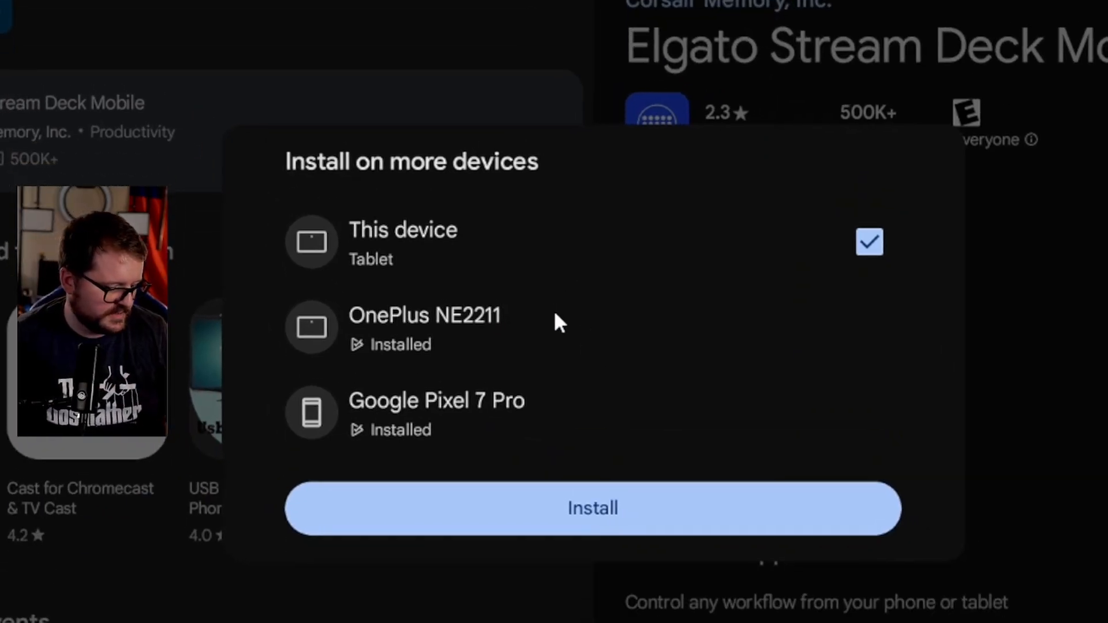
key("Escape")
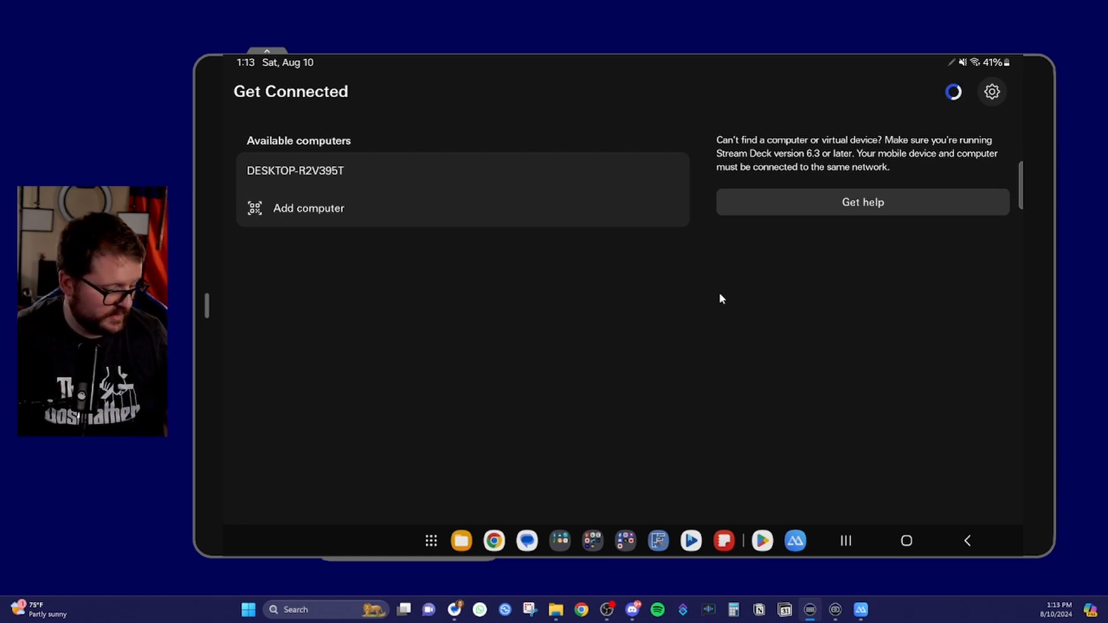
- Start Add computer so the tablet's QR scanner opens for pairing
left_click(296, 208)
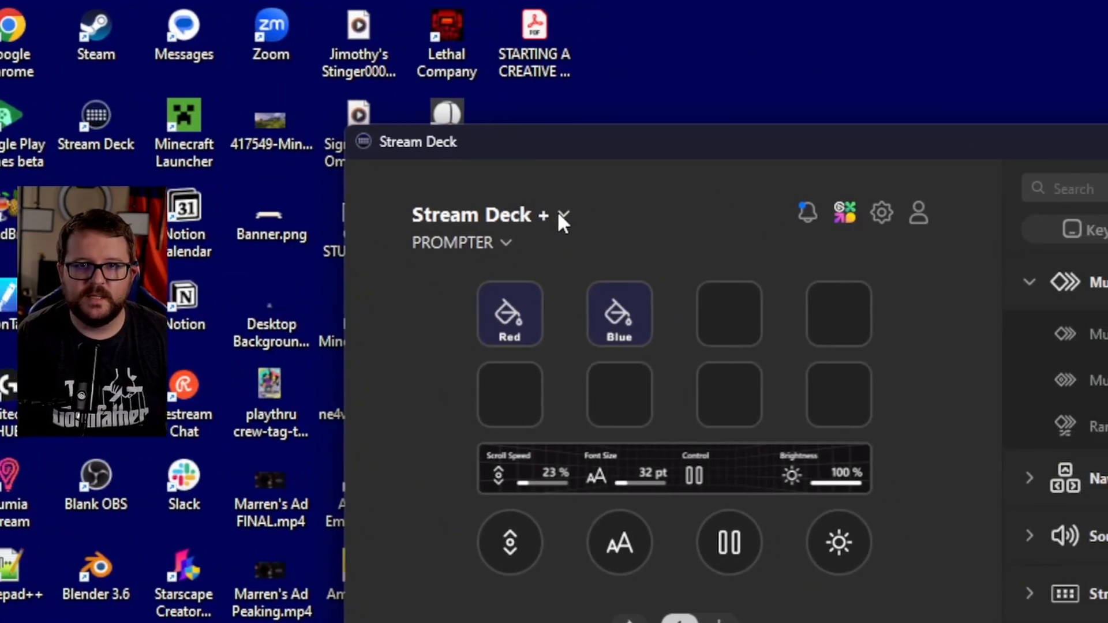
- Choose Add Mobile Device from the desktop device list to show the pairing QR code
left_click(557, 211)
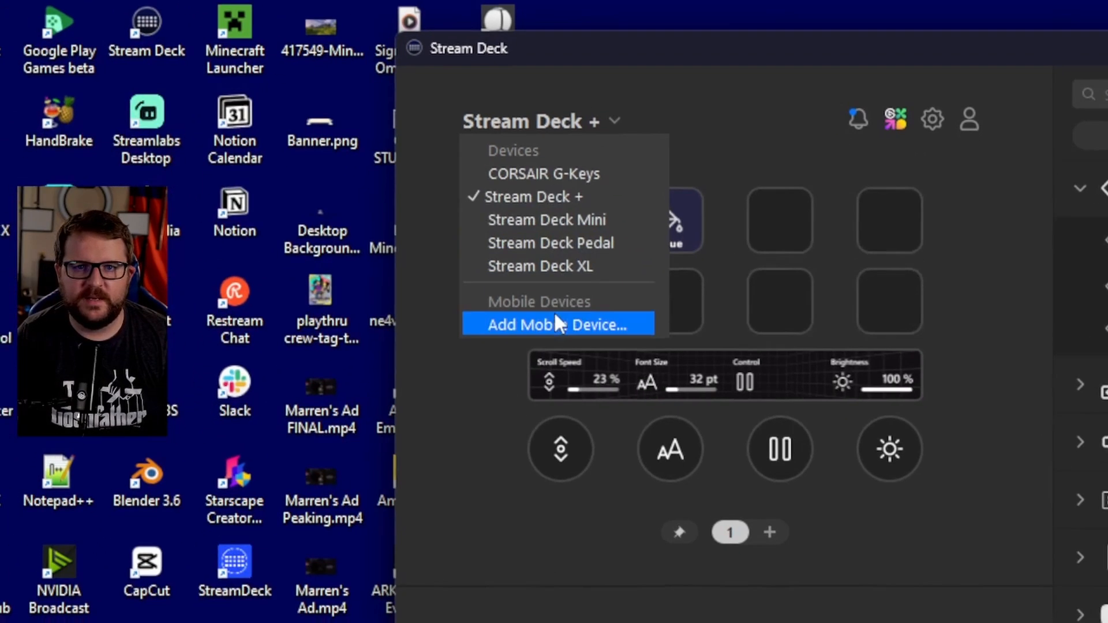
left_click(554, 316)
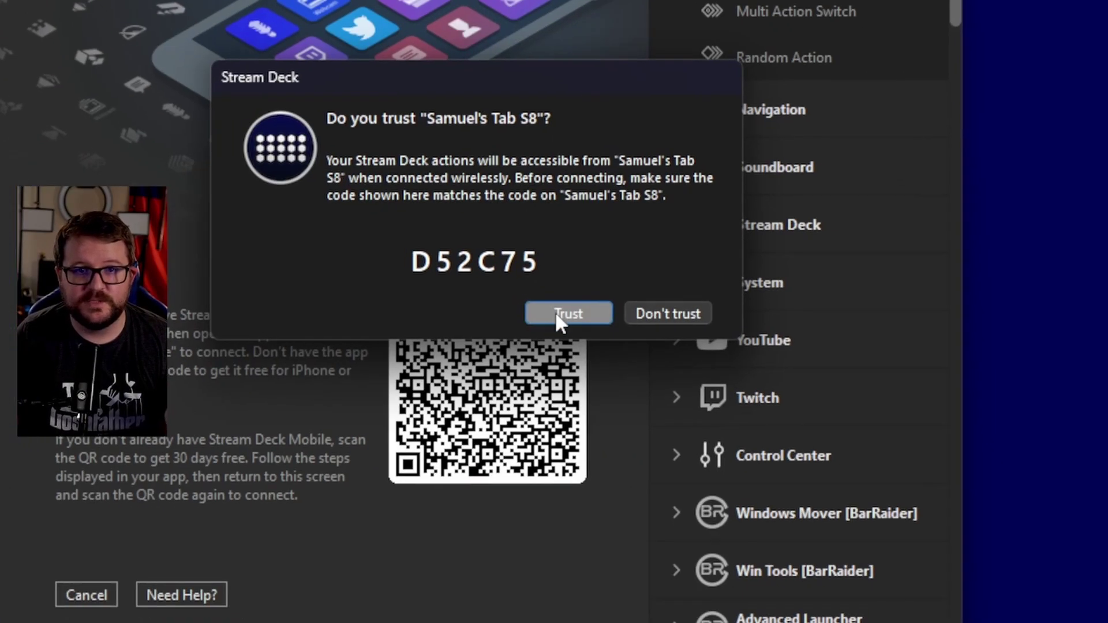
- Trust the tablet so it connects as a Stream Deck Mobile device
left_click(555, 311)
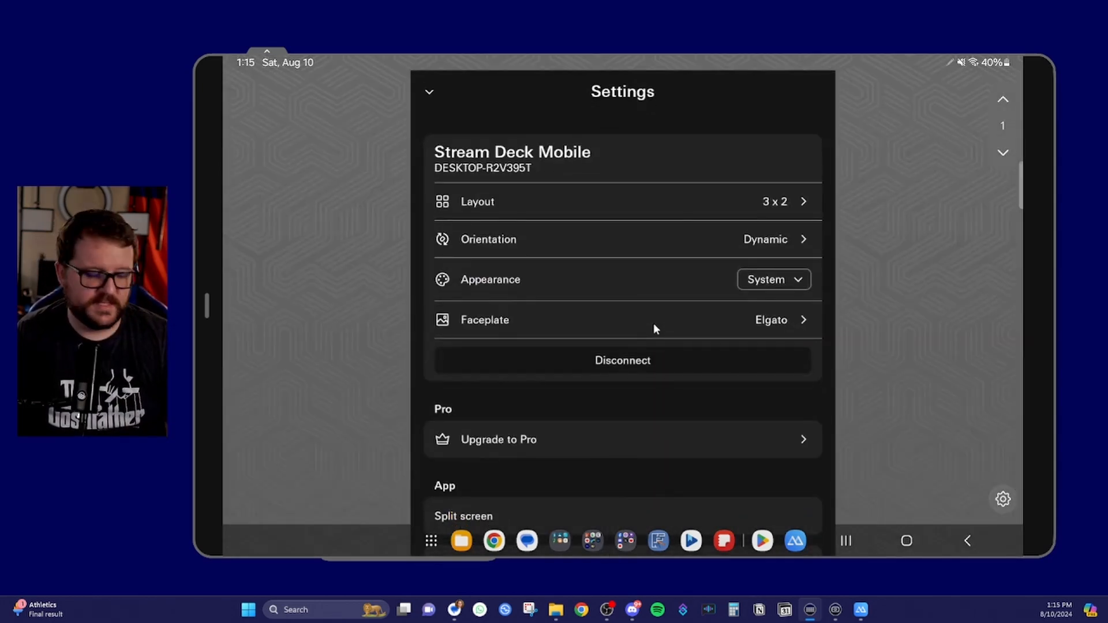
scroll(654, 323, "down", 3)
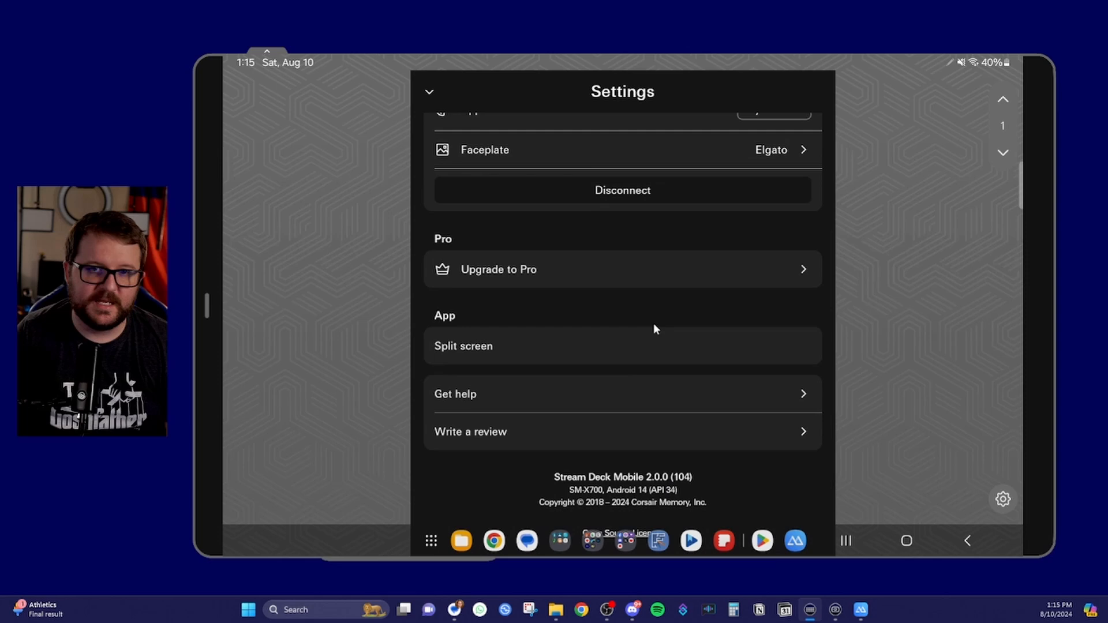
- From Upgrade to Pro, view other plans, pick Lifetime and restore the previous purchase
left_click(660, 273)
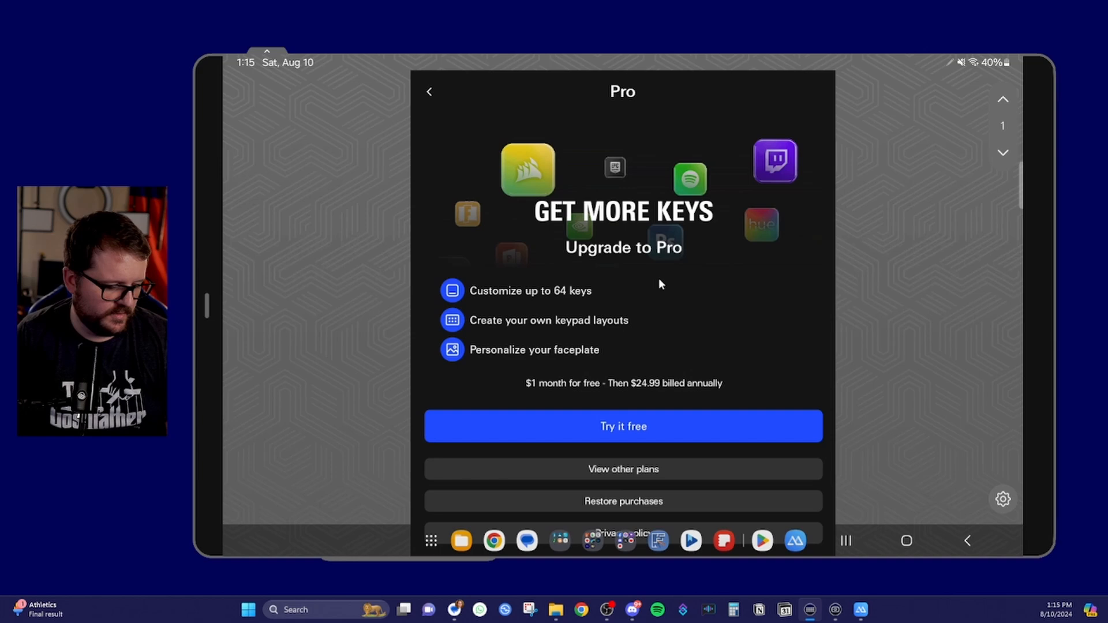
scroll(615, 366, "down", 1)
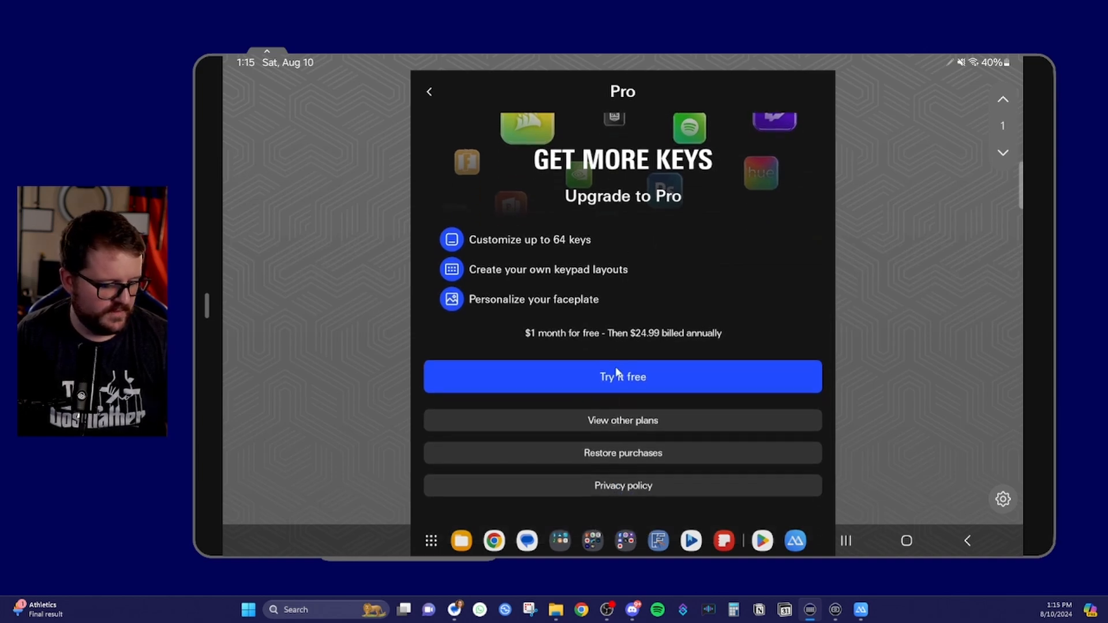
left_click(617, 374)
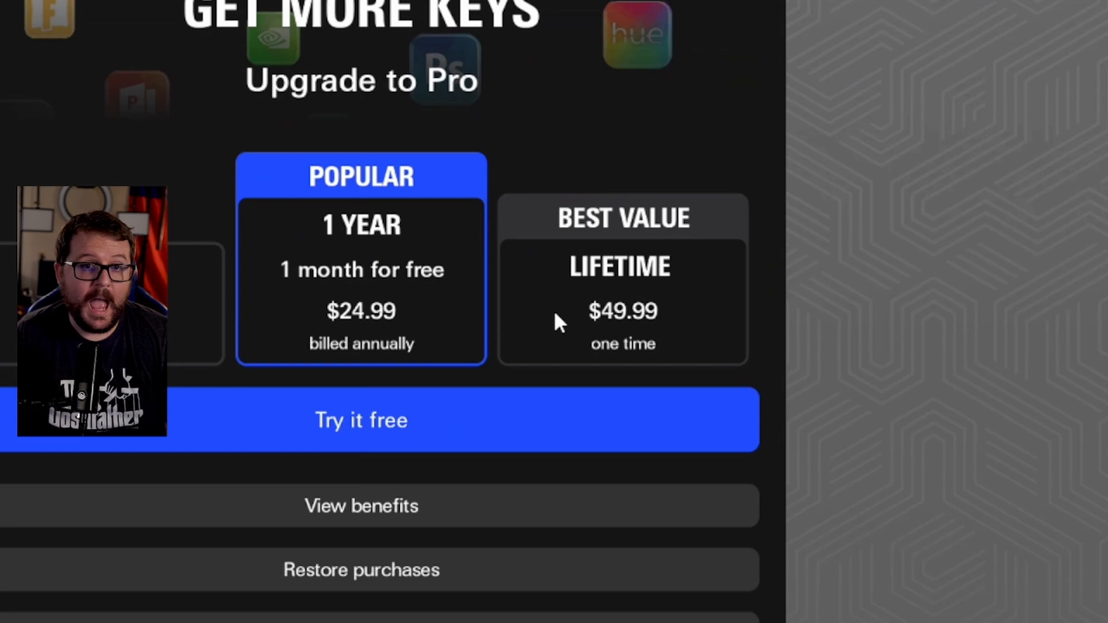
left_click(553, 321)
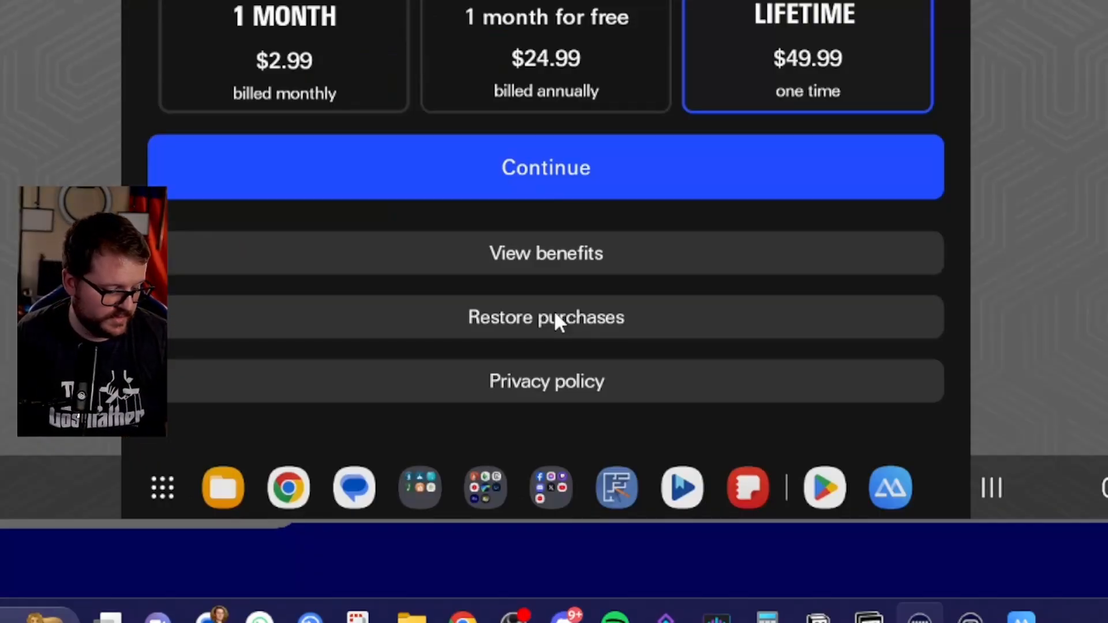
left_click(553, 310)
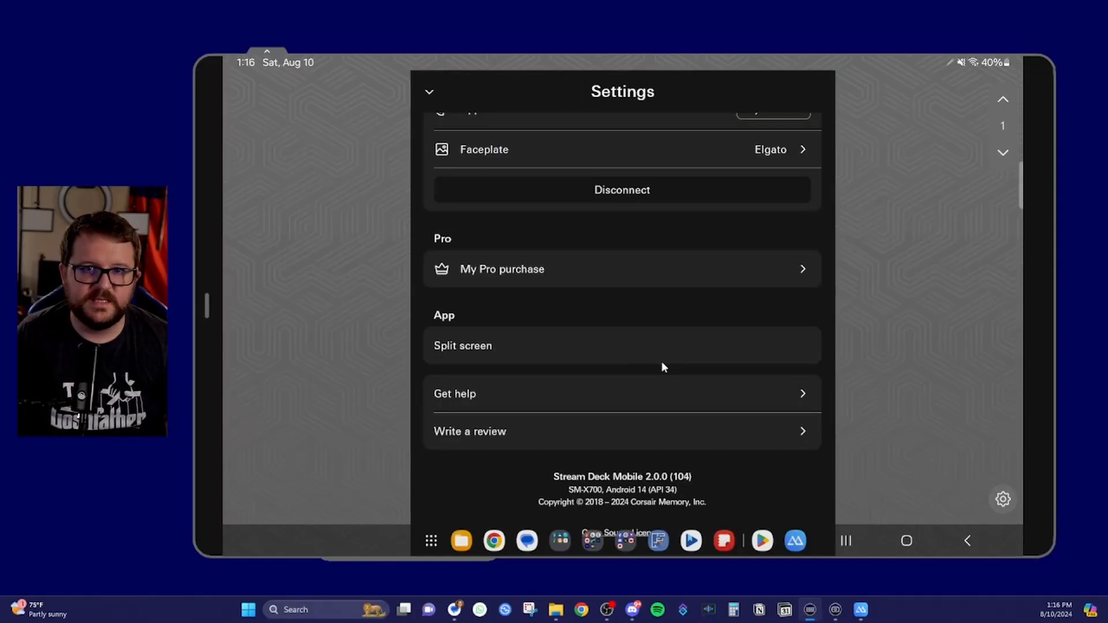
- Review My Pro purchase, then return to the tablet's keys
left_click(543, 269)
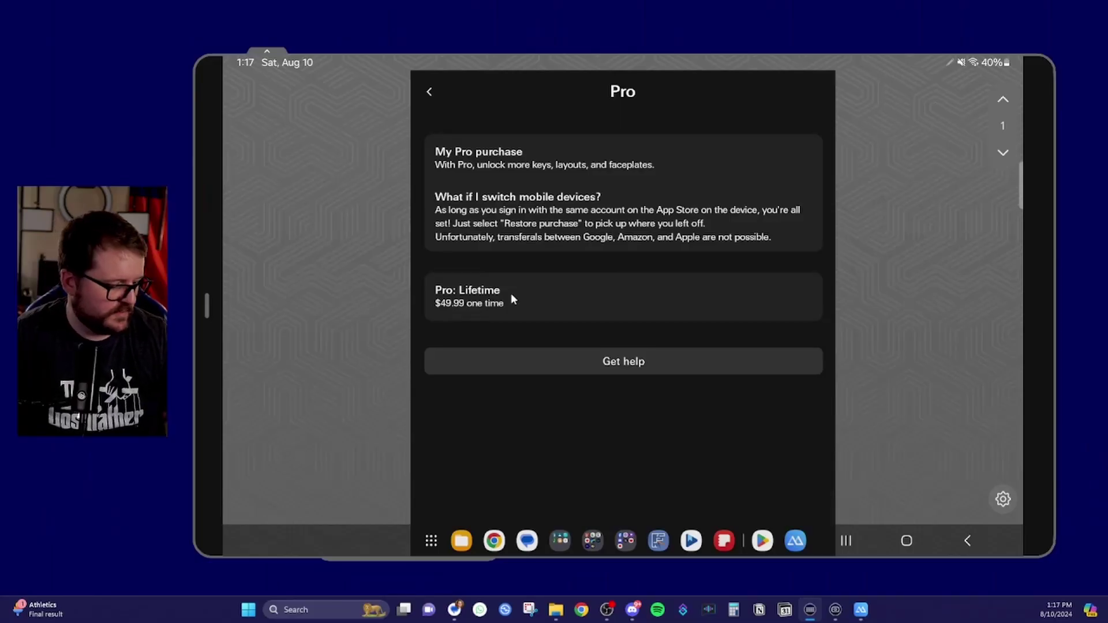
key("Escape")
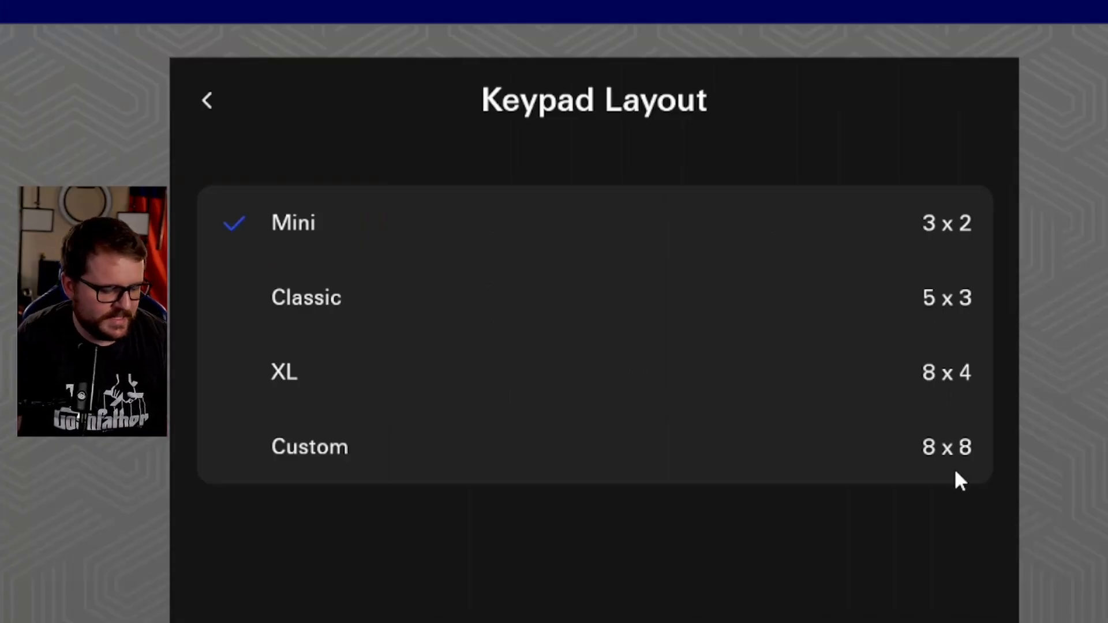
- Switch the tablet deck to the Custom 8 x 8 keypad layout
left_click(953, 468)
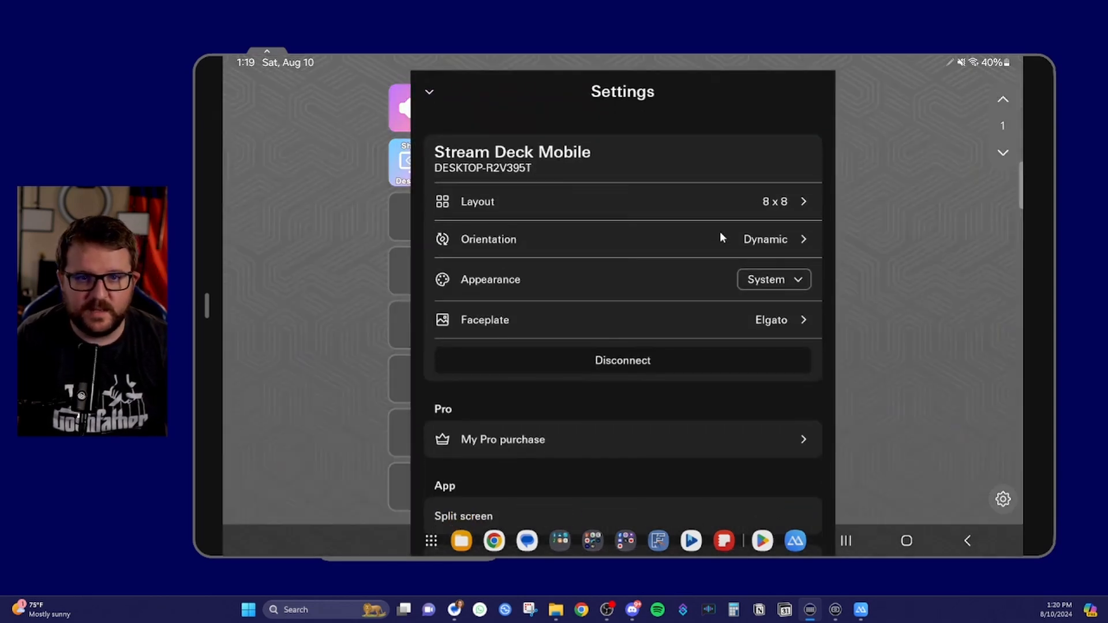
scroll(719, 231, "down", 3)
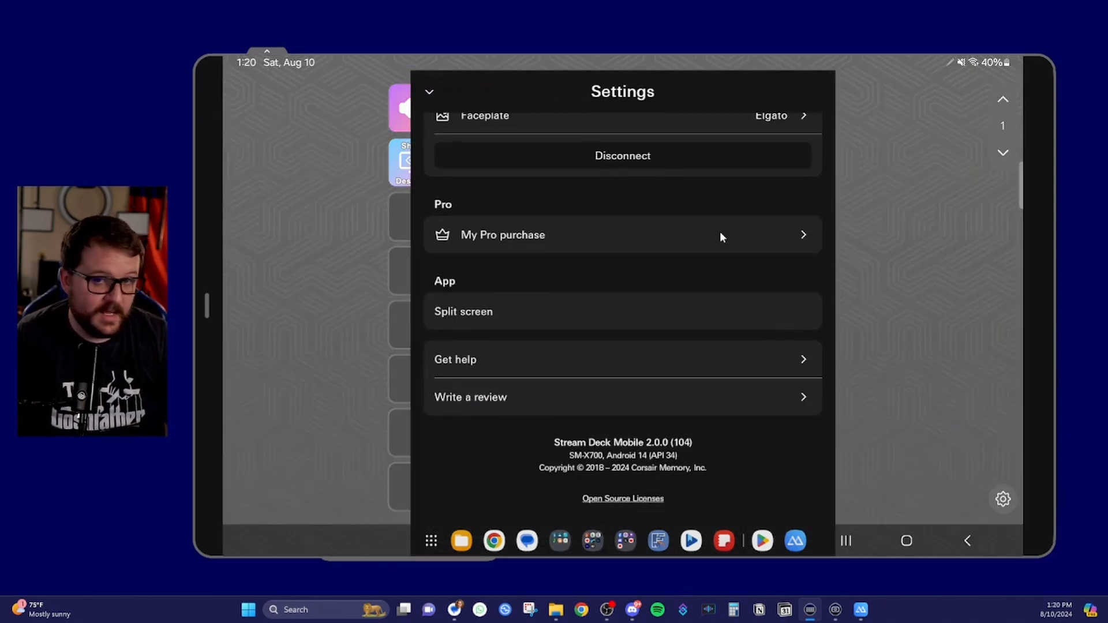
- Enable Split screen so the tablet shows two Stream Deck panes
left_click(445, 312)
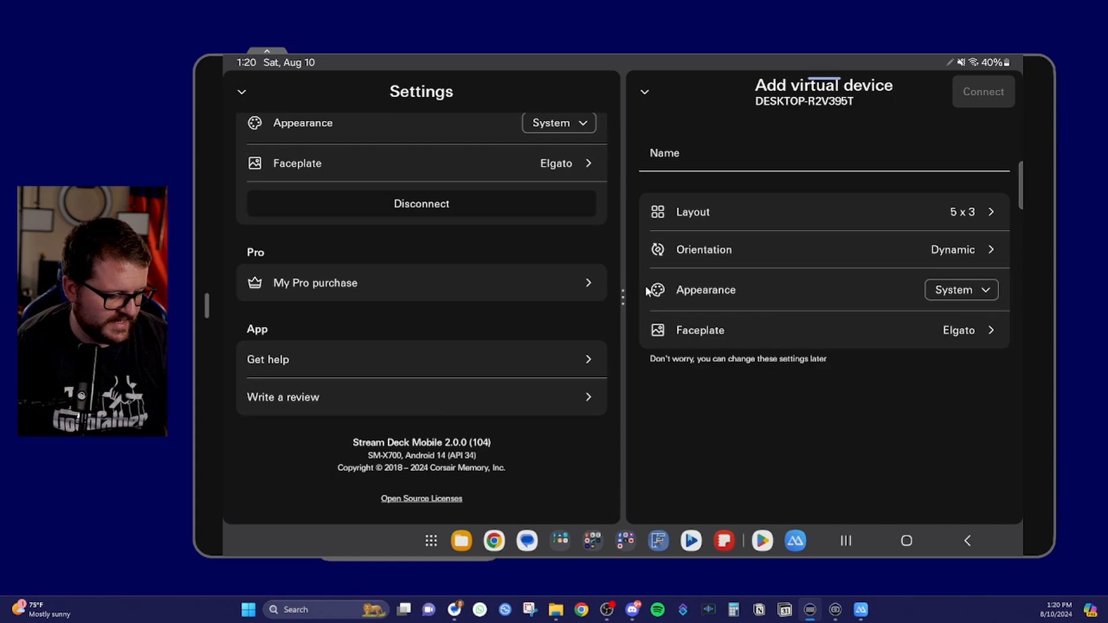
- Name the new virtual device Stanley and confirm the name
left_click(822, 161)
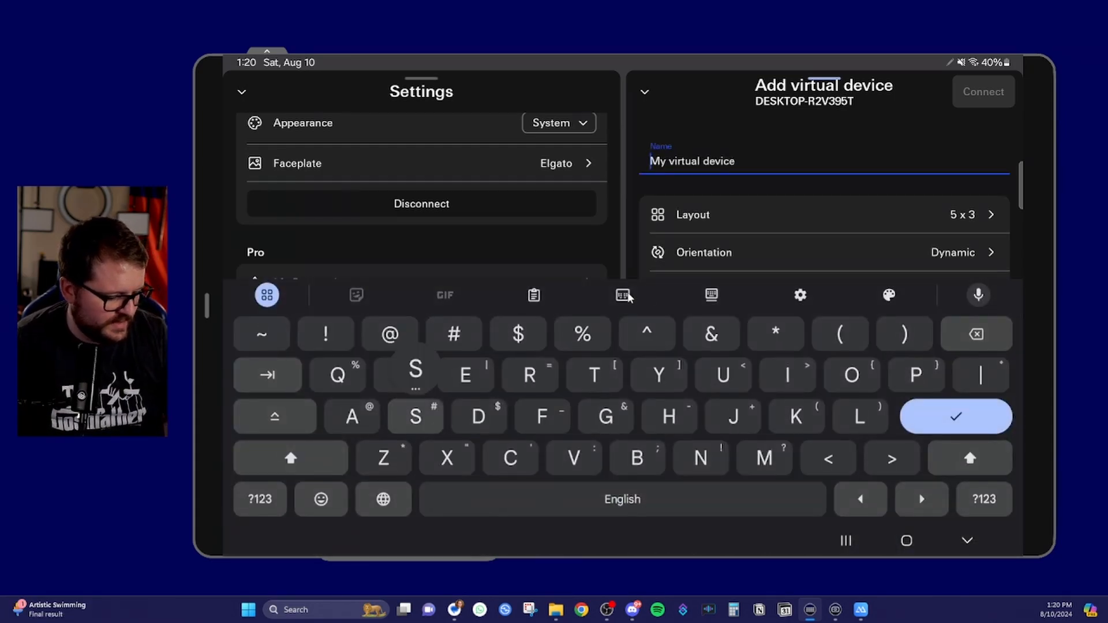
type("Stan")
type("ley")
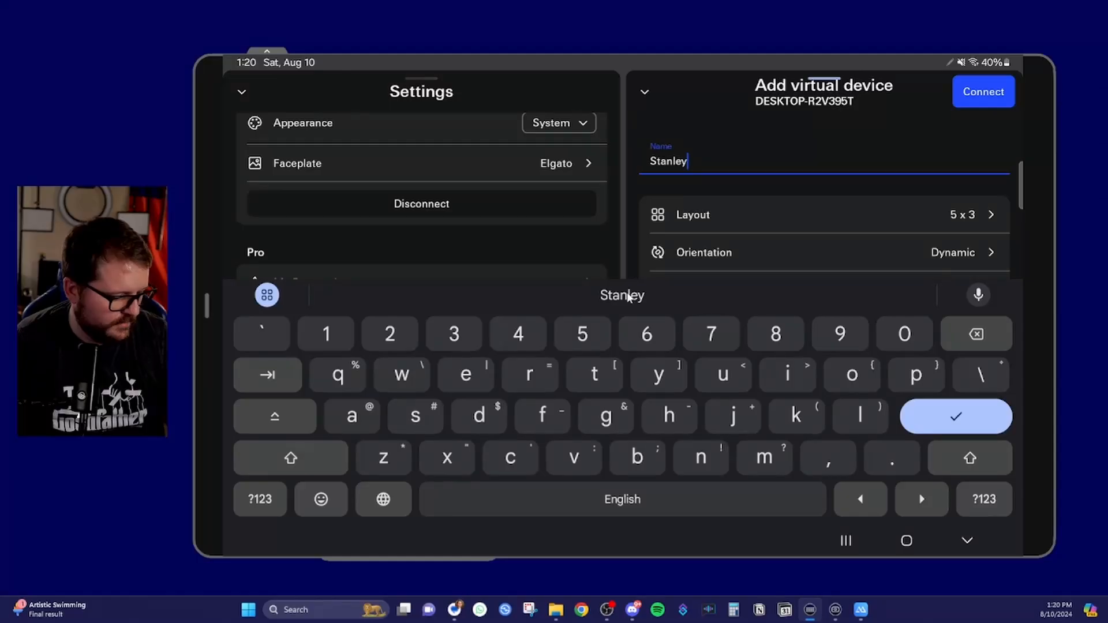
key("Return")
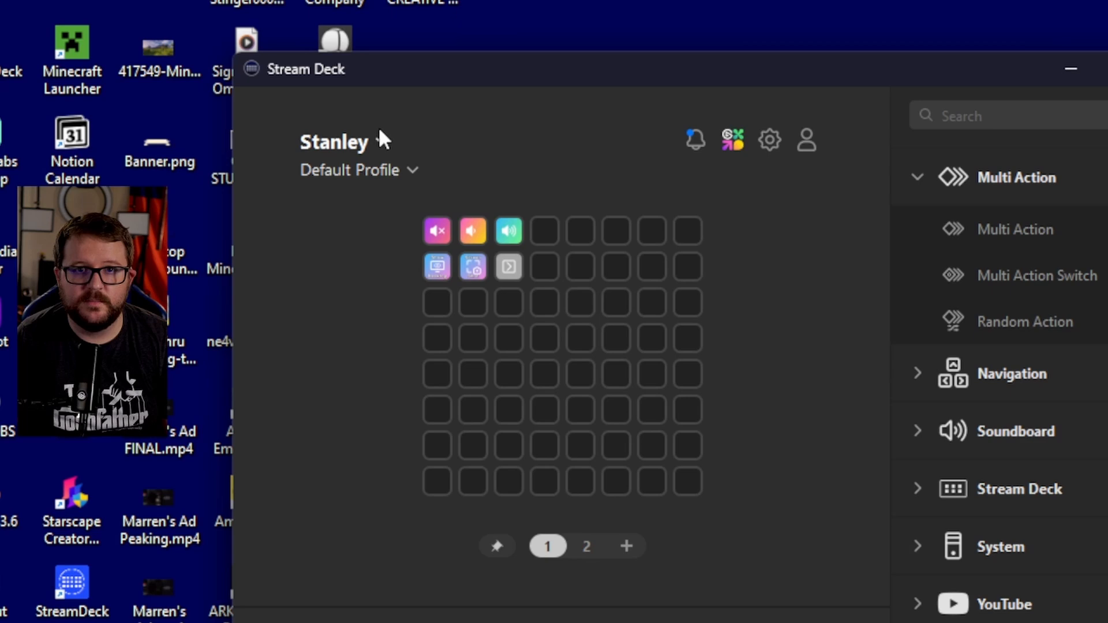
- Compare the Stream Deck Mobile device's keys with Stanley's via the device dropdown
left_click(376, 143)
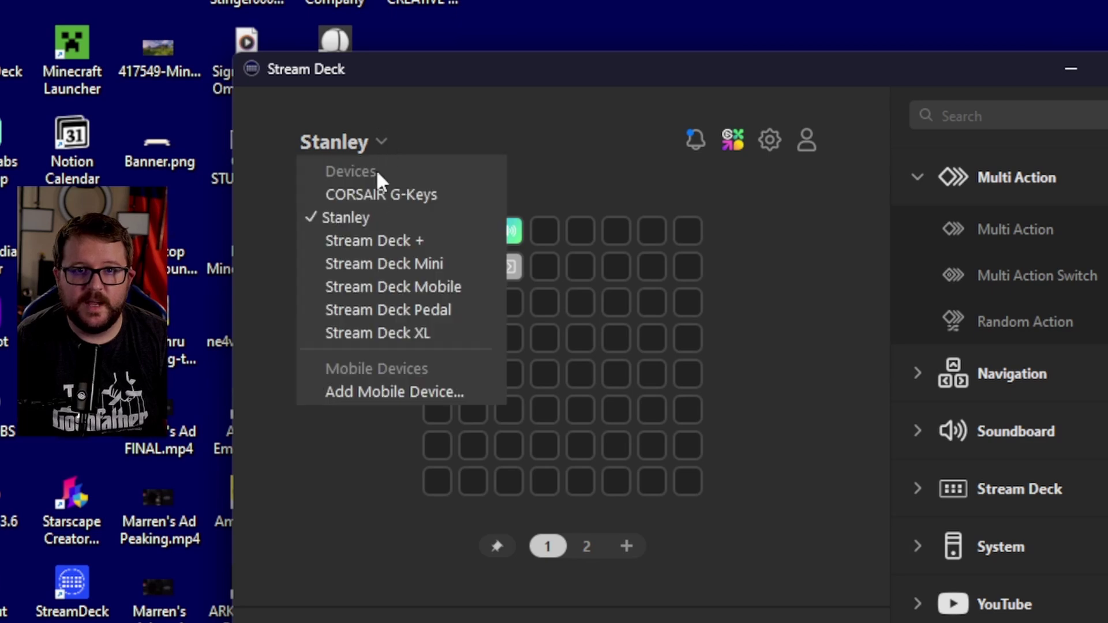
left_click(377, 286)
left_click(398, 144)
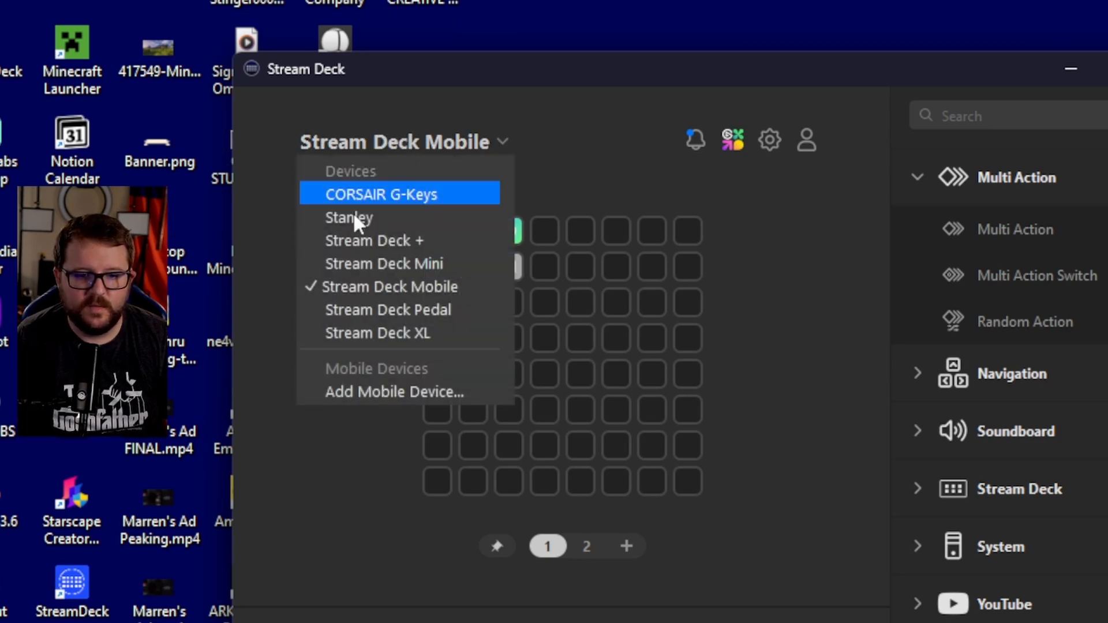
left_click(355, 217)
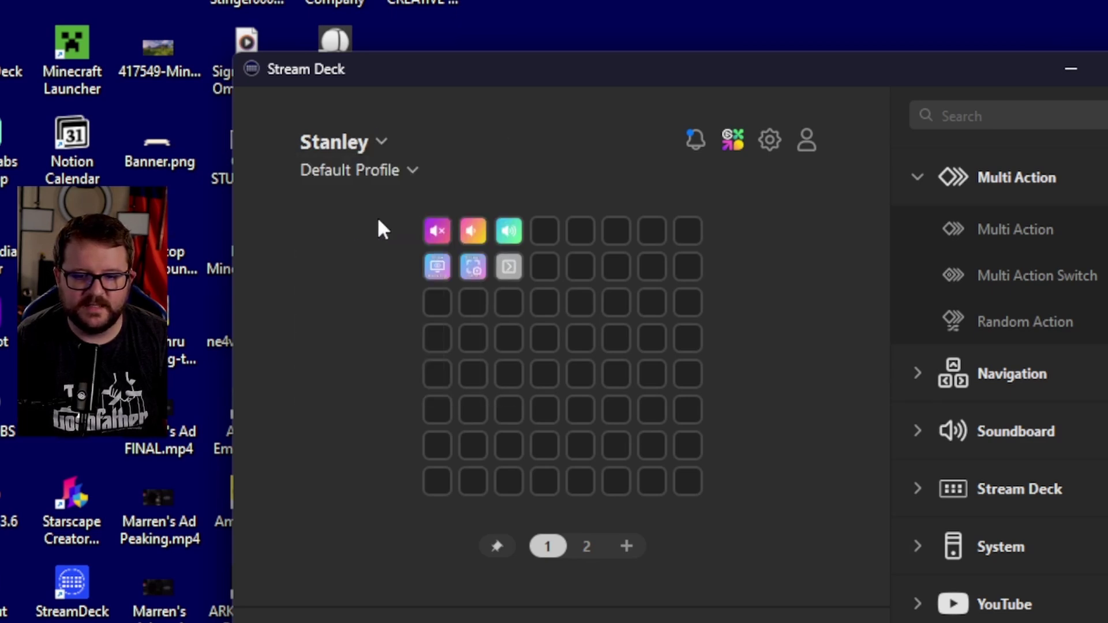
- Drag three Soundboard Play Audio keys onto Stanley's grid
left_click(919, 428)
mouse_move(1009, 483)
left_mouse_down()
mouse_move(862, 437)
mouse_move(651, 303)
left_mouse_up()
left_click_drag(1010, 483, 615, 444)
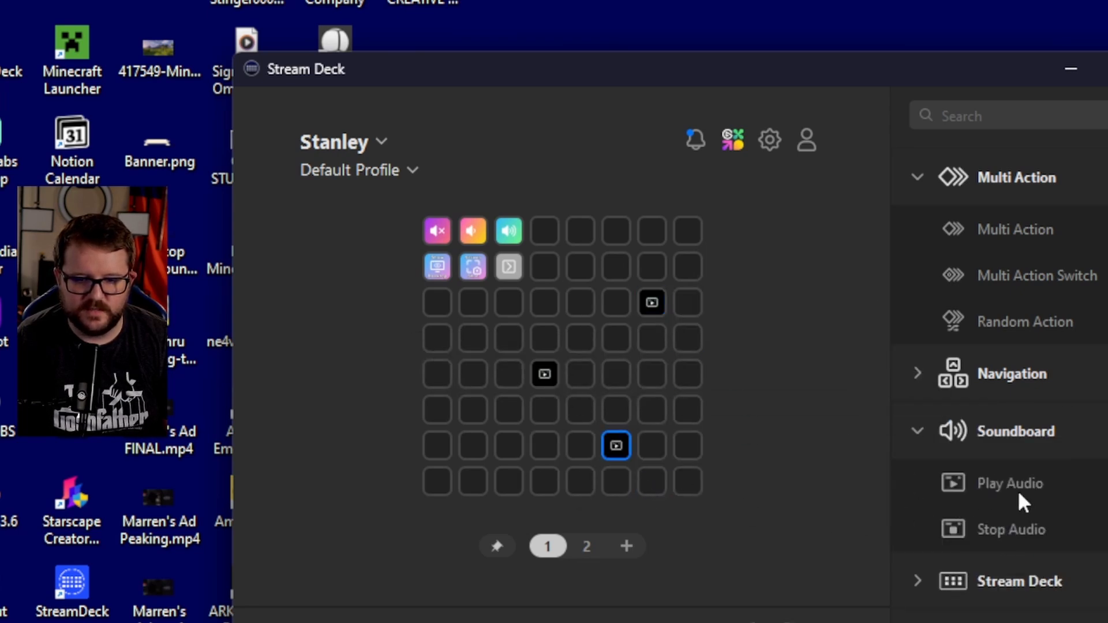
left_click_drag(1010, 483, 580, 338)
- Check the Stream Deck Mobile device's keys are unchanged, then return to Stanley
left_click(355, 143)
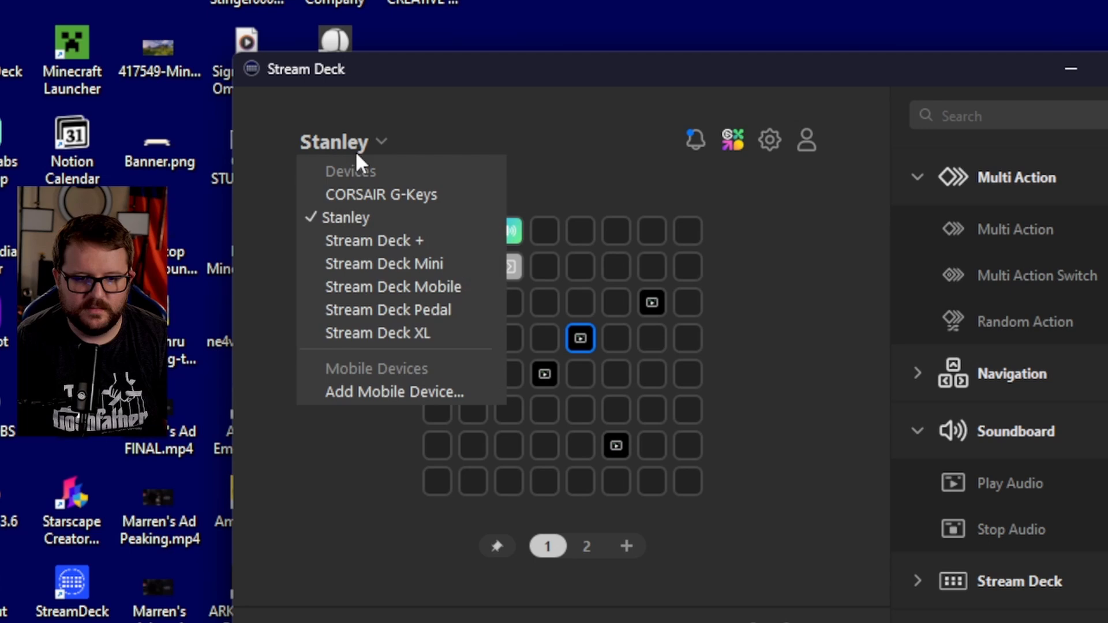
left_click(372, 284)
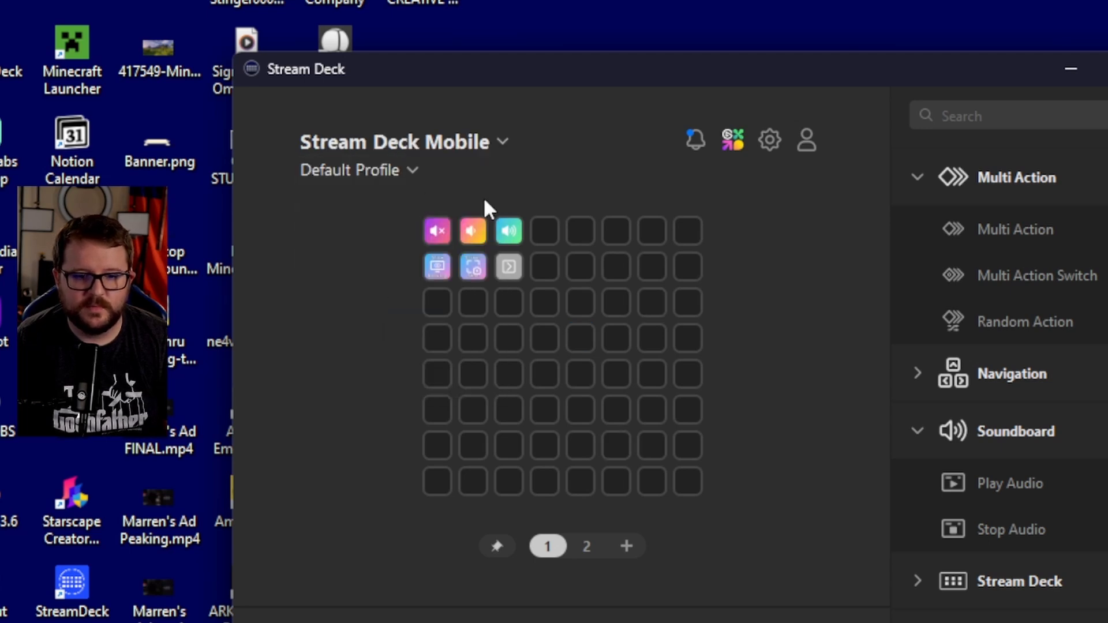
left_click(456, 151)
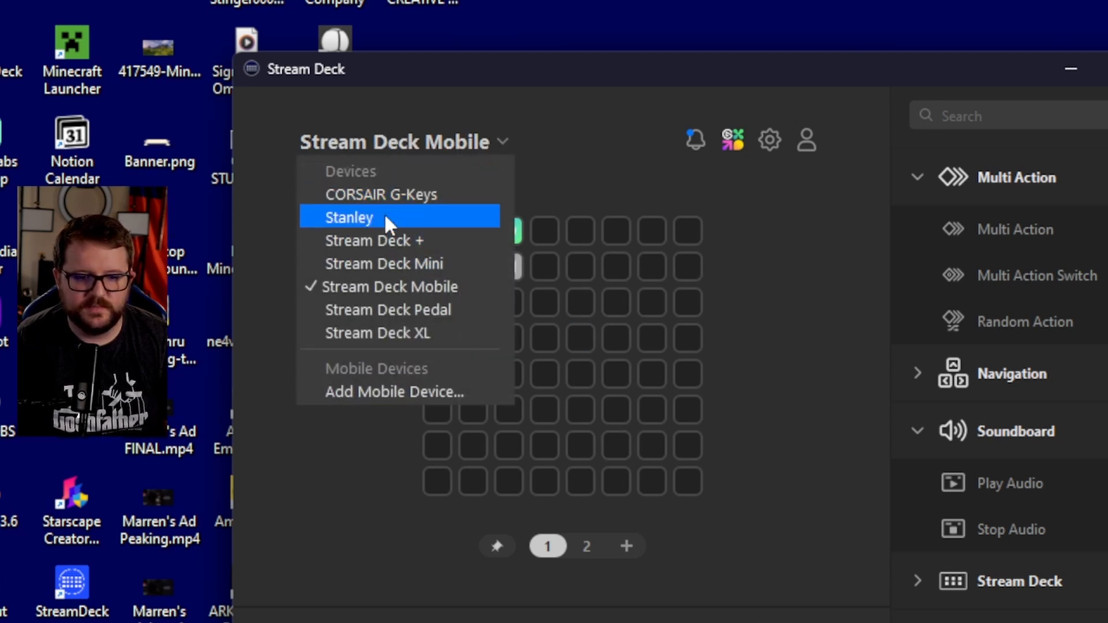
left_click(384, 217)
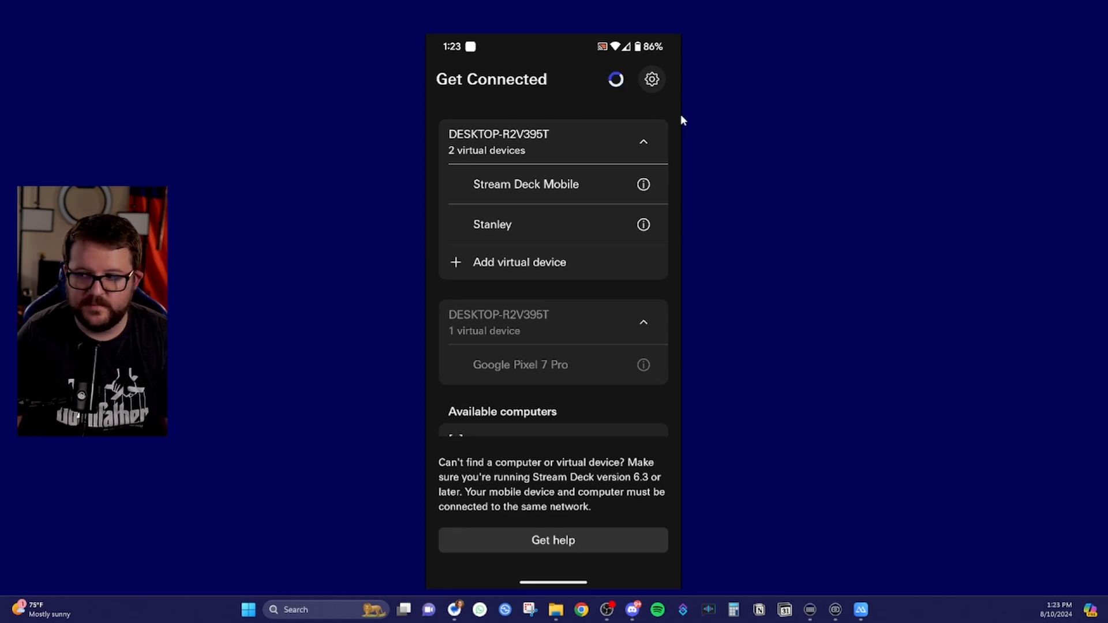
scroll(527, 220, "down", 1)
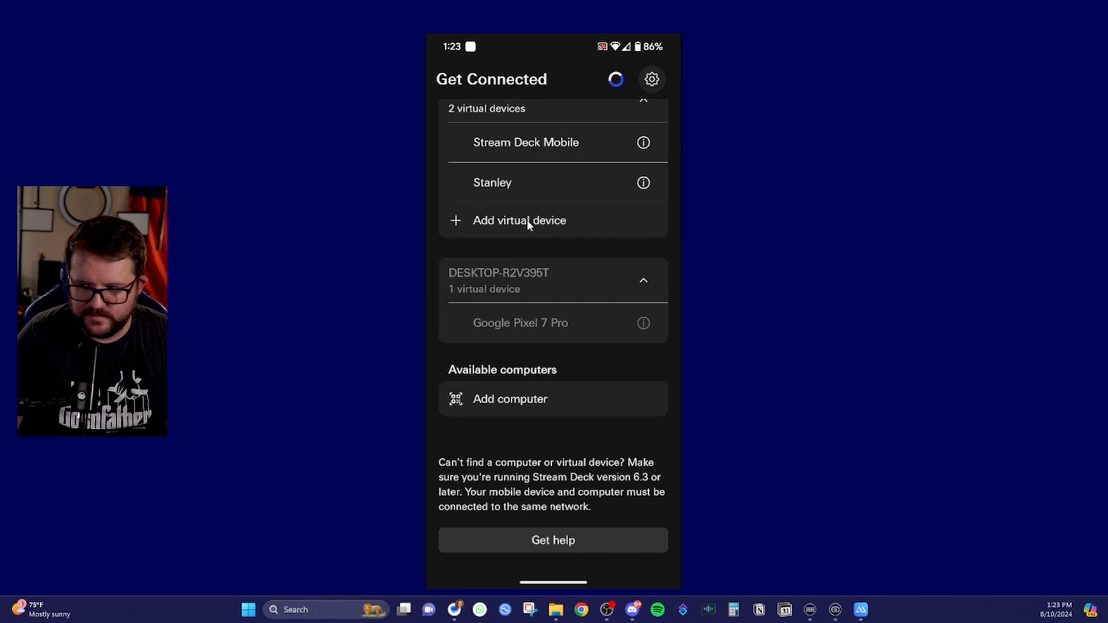
scroll(526, 219, "up", 1)
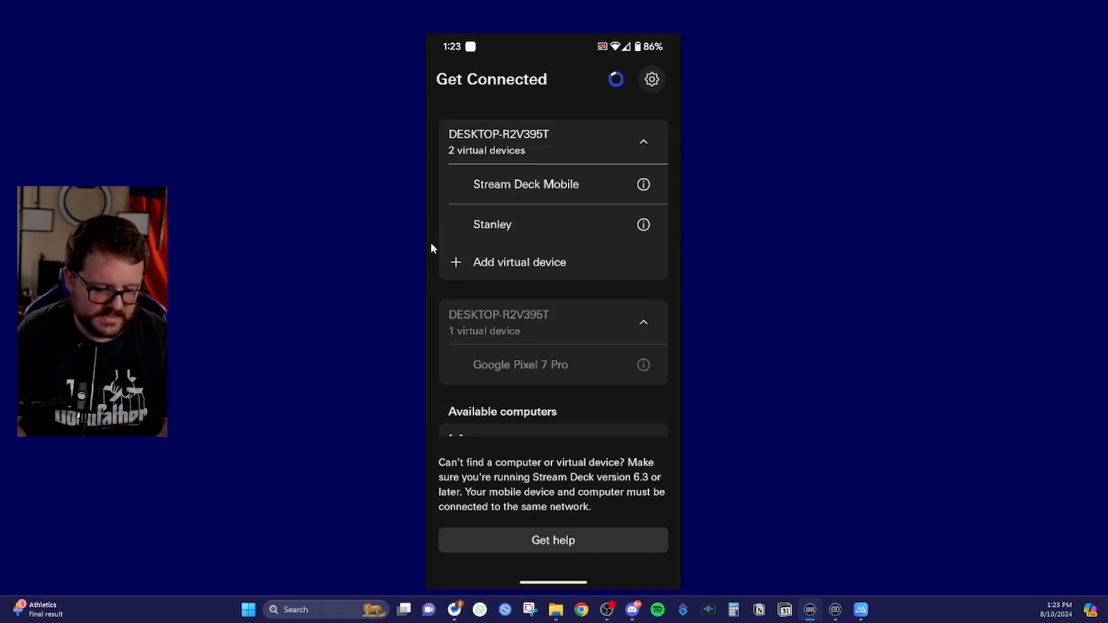